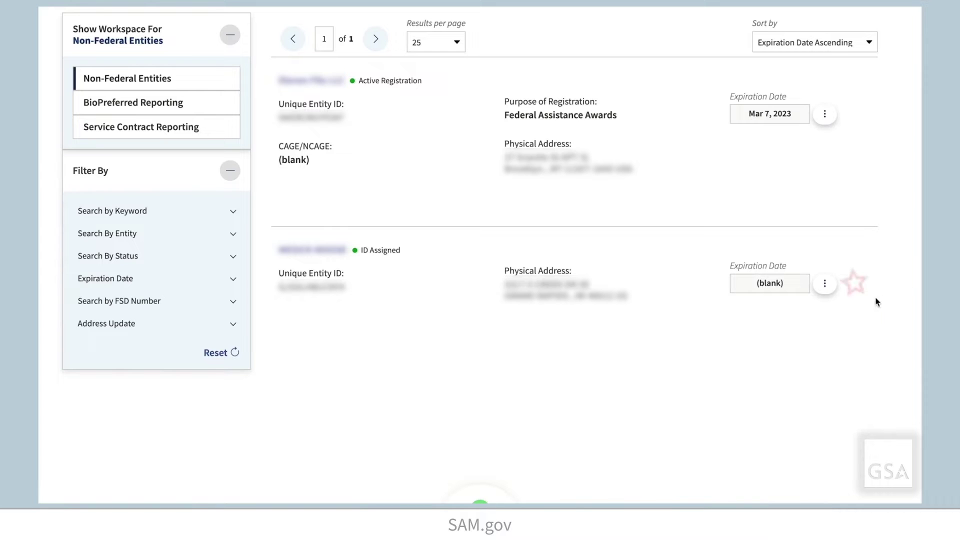
# Choose Register from the Actions menu on the second, ID Assigned entity row.
pyautogui.click(825, 285)
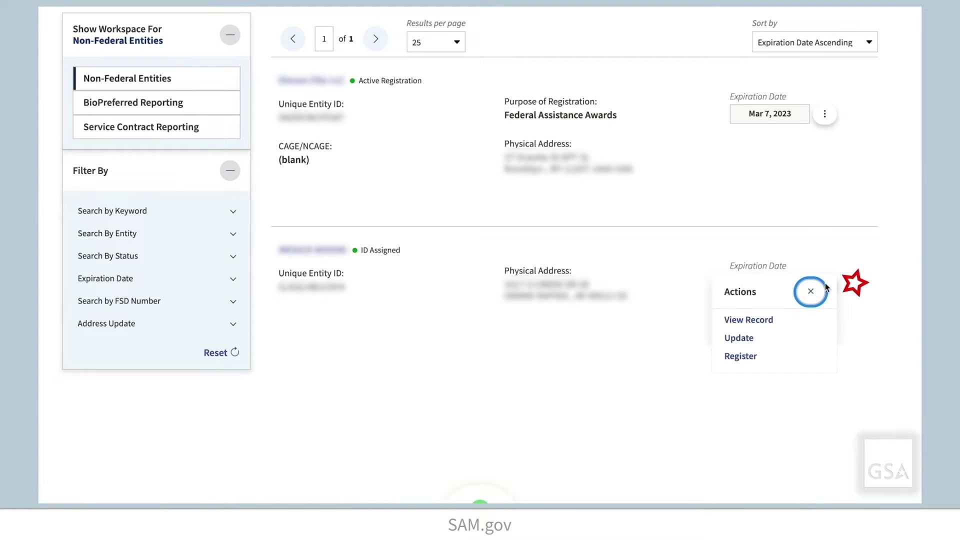
pyautogui.click(749, 357)
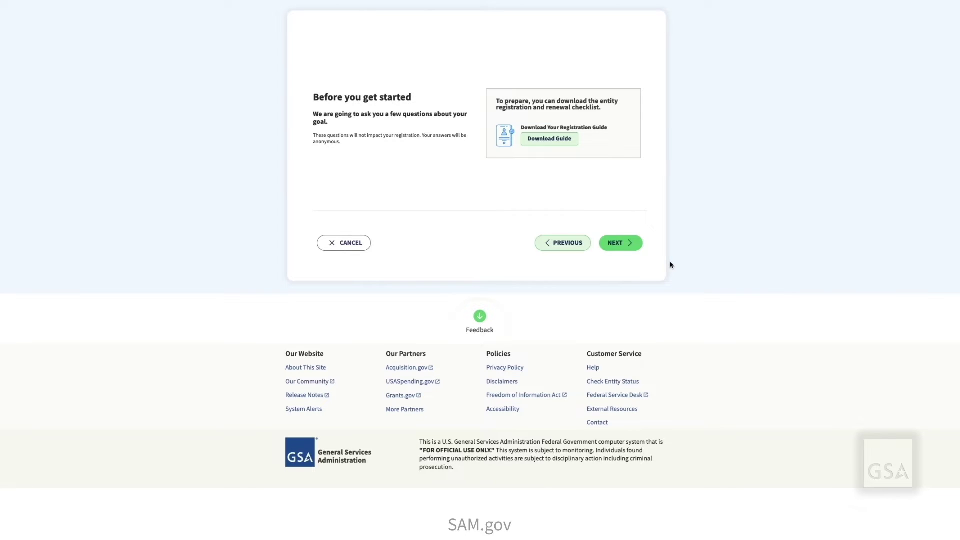
# Answer the goal question: do business directly with the federal government, bidding as prime contractor.
pyautogui.click(615, 250)
pyautogui.click(343, 81)
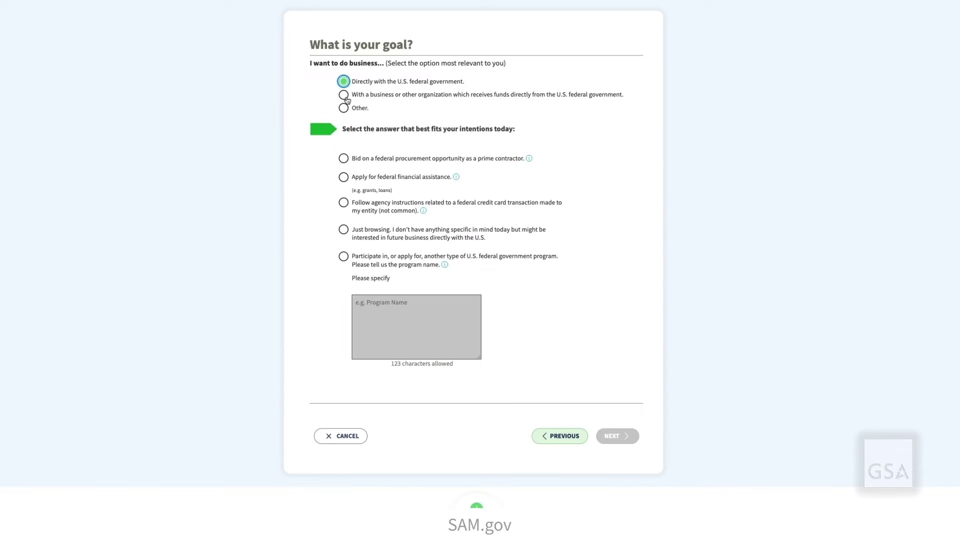
pyautogui.click(343, 158)
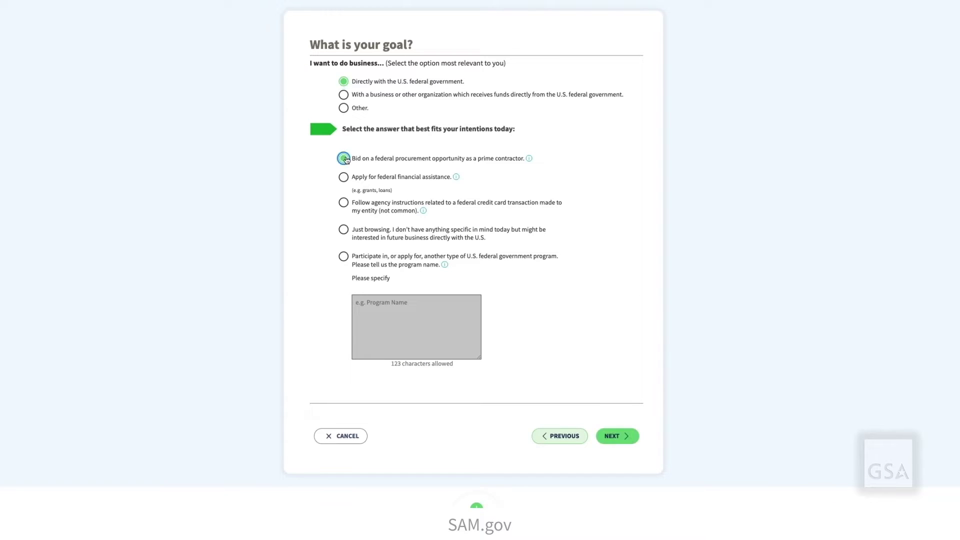
pyautogui.click(620, 437)
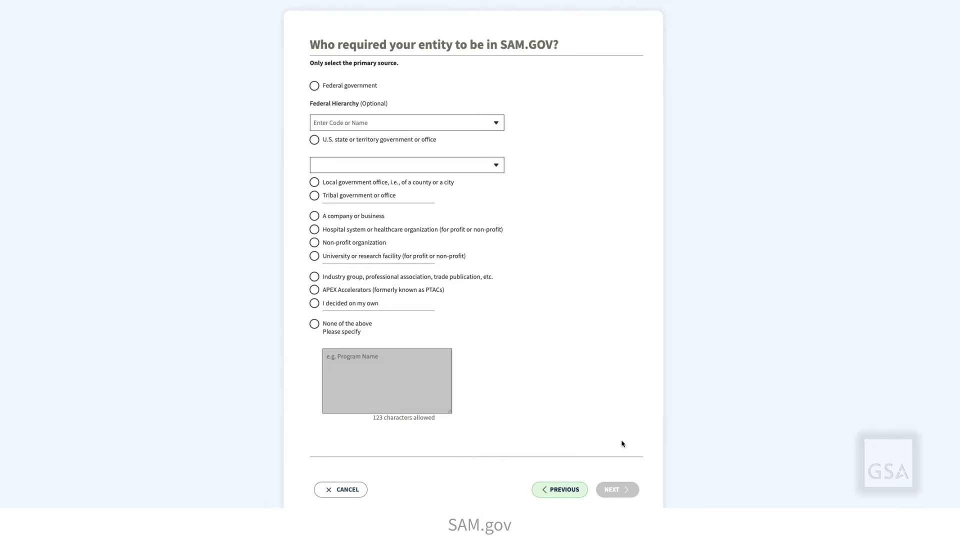
# Indicate the federal government required registration and select the Financial Assistance option.
pyautogui.click(314, 86)
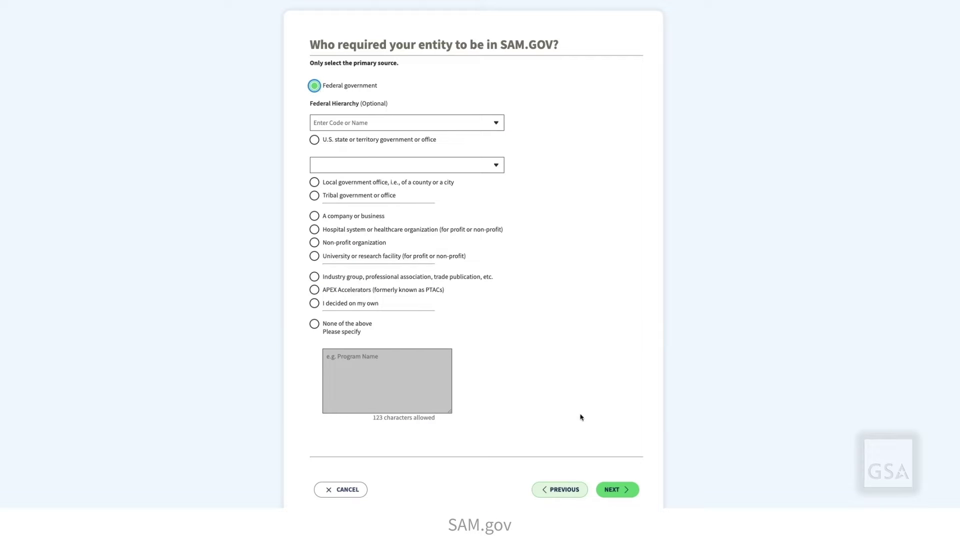
pyautogui.click(617, 484)
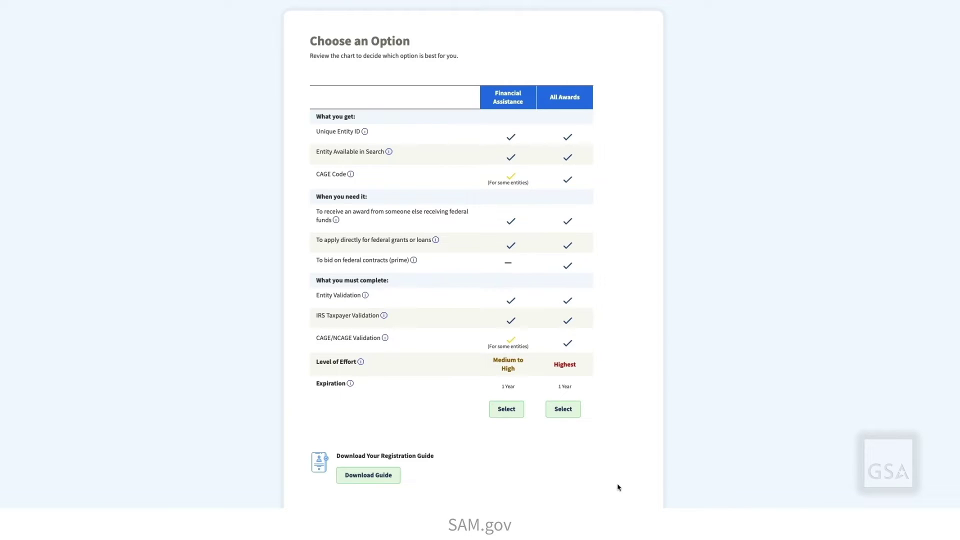
pyautogui.click(511, 409)
# Answer No to registering a government entity and No to Department of Defense assistance.
pyautogui.click(315, 179)
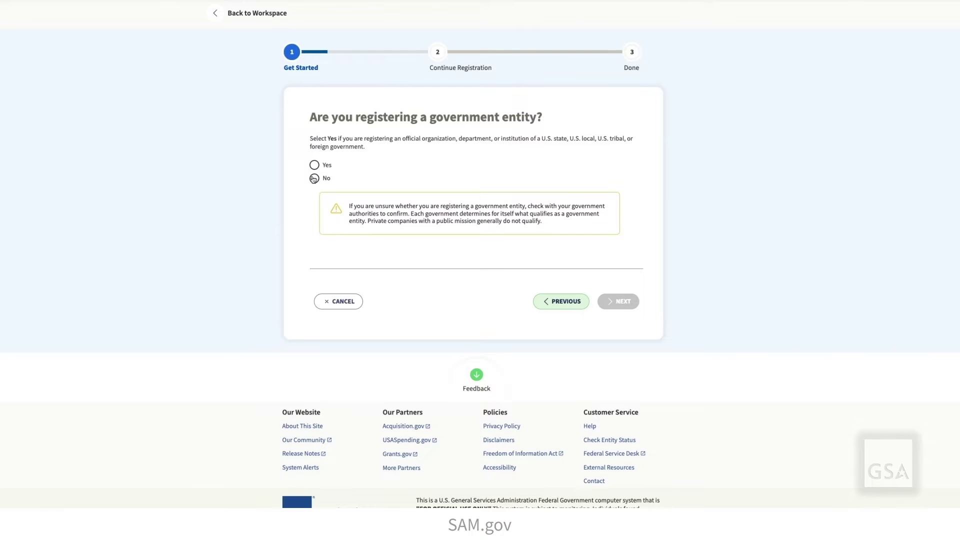
pyautogui.click(619, 301)
pyautogui.click(318, 189)
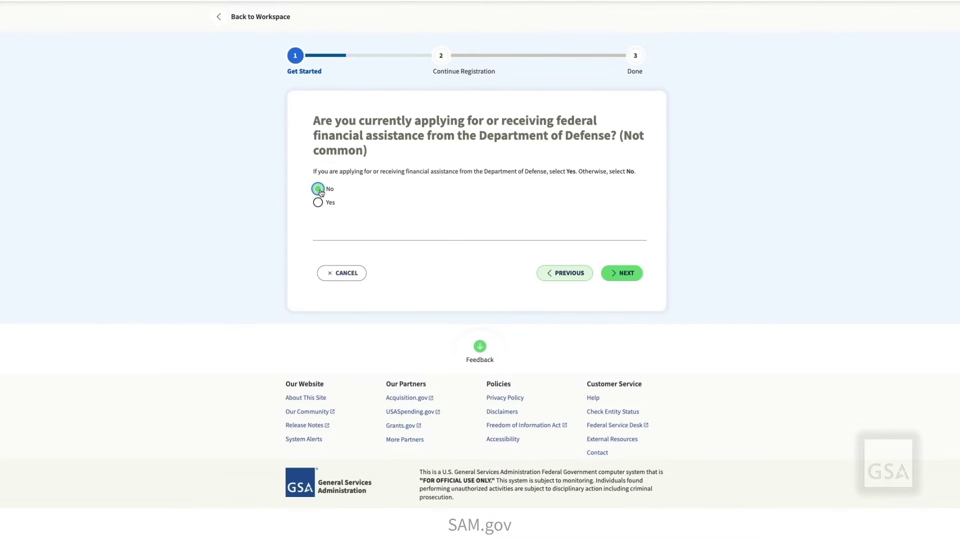
pyautogui.click(626, 272)
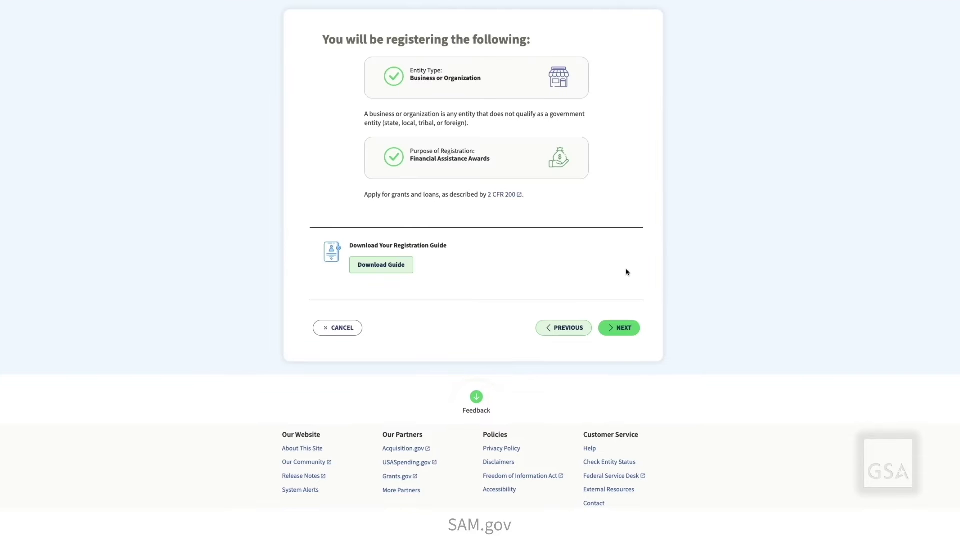
# Accept the summary and data preparation pages, then certify authority to act for the entity.
pyautogui.click(622, 328)
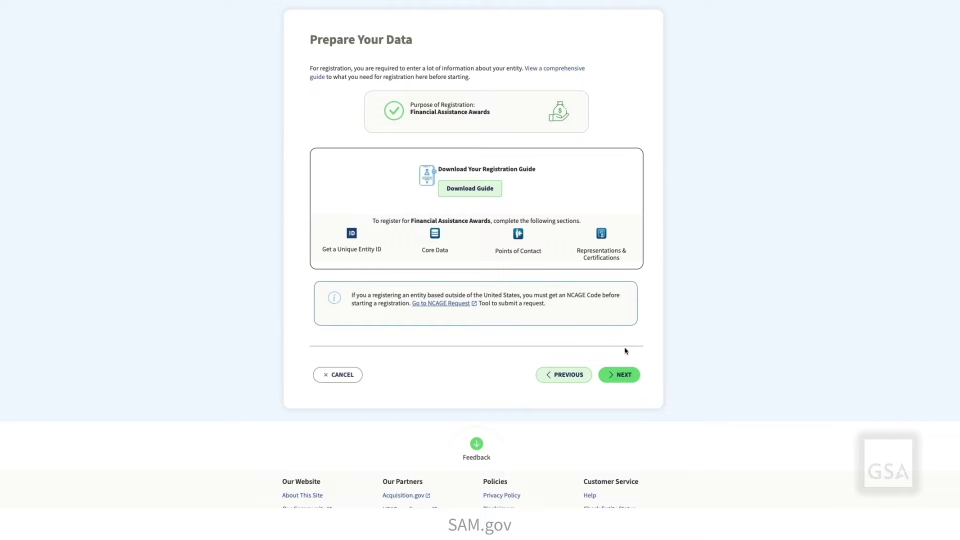
pyautogui.click(621, 376)
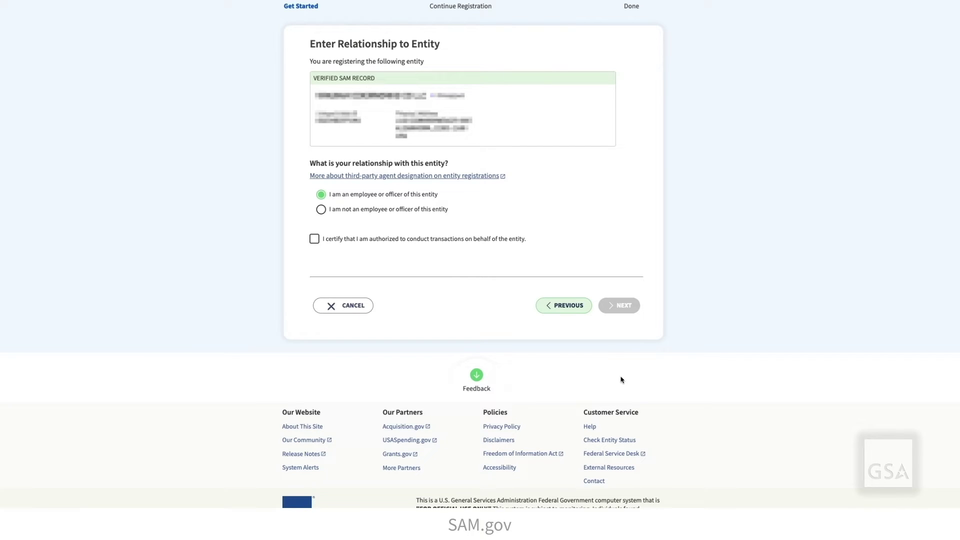
pyautogui.click(314, 240)
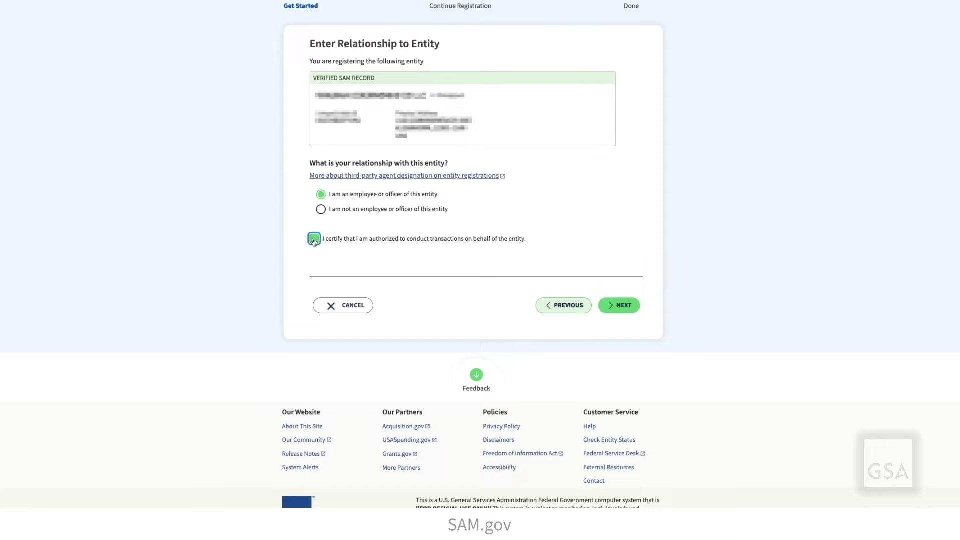
pyautogui.click(624, 310)
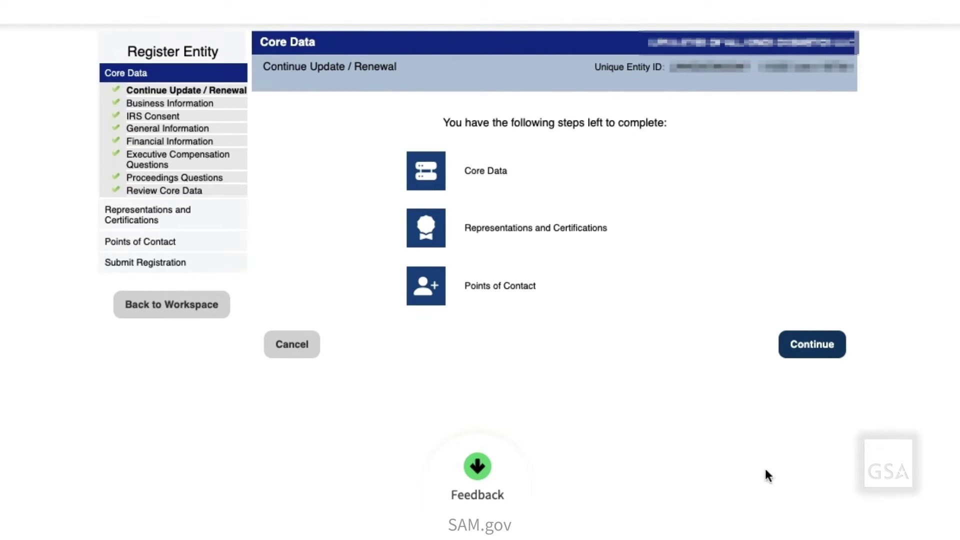
# Proceed with the remaining renewal steps and save the Core Data address details.
pyautogui.click(814, 345)
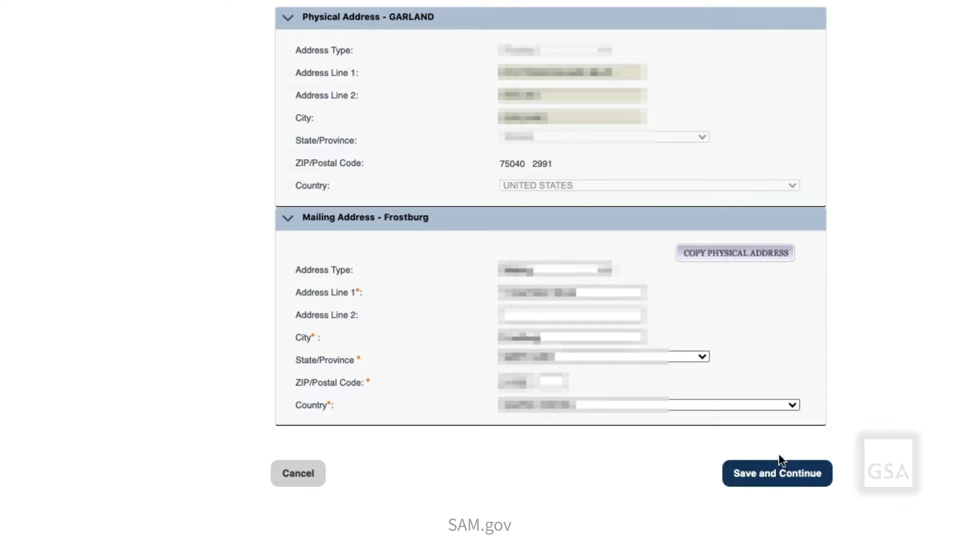
pyautogui.click(776, 474)
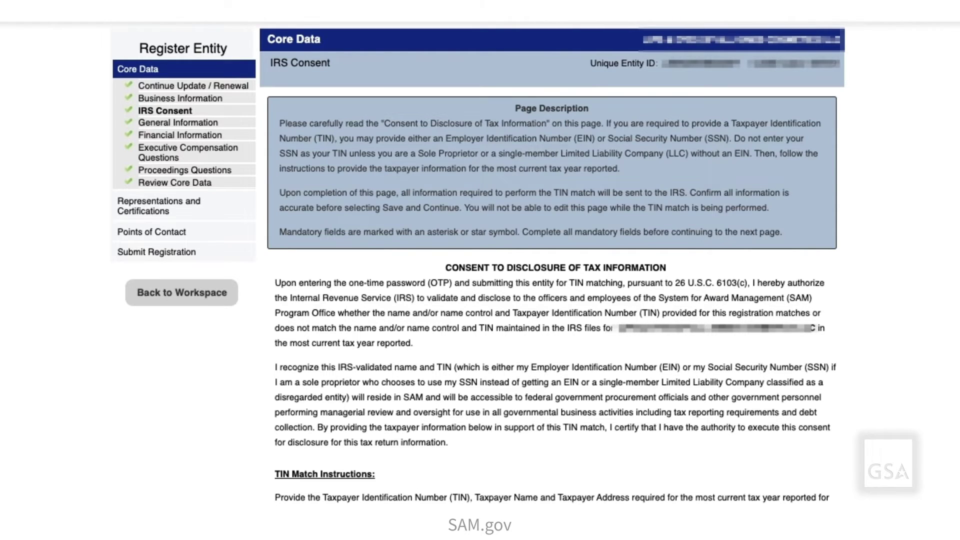
# Review the IRS Consent TIN, taxpayer name, address and 2018 tax year, then save.
pyautogui.scroll(-6, 480, 260)
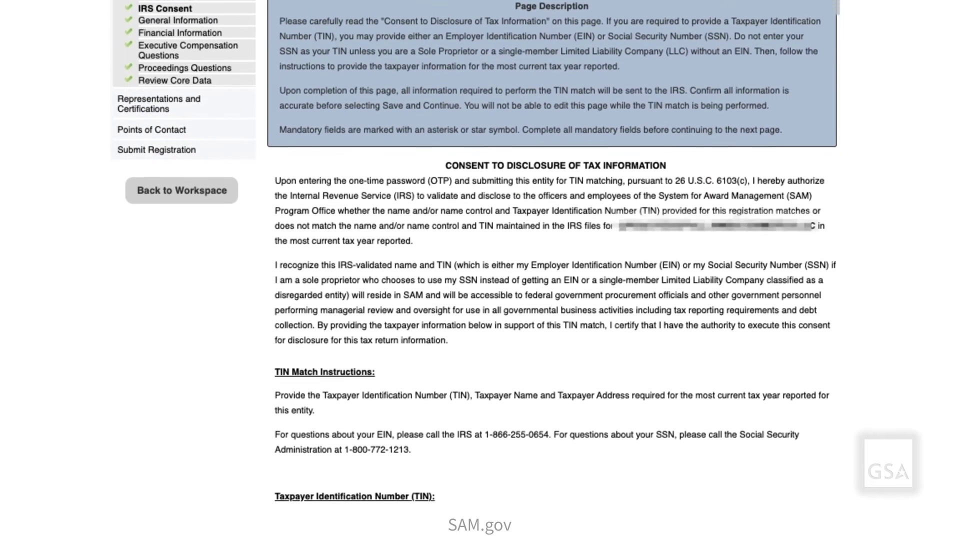
pyautogui.scroll(-7, 556, 253)
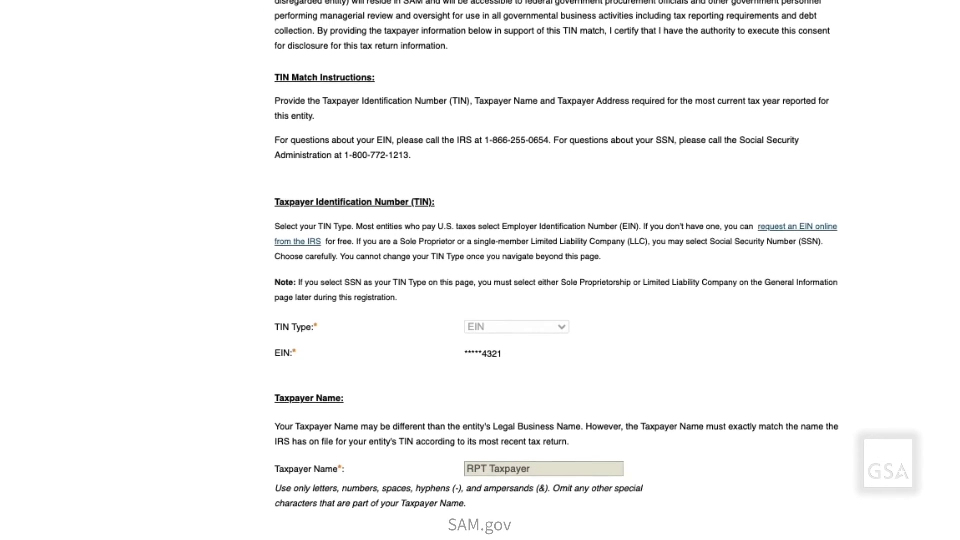
pyautogui.scroll(-2, 556, 254)
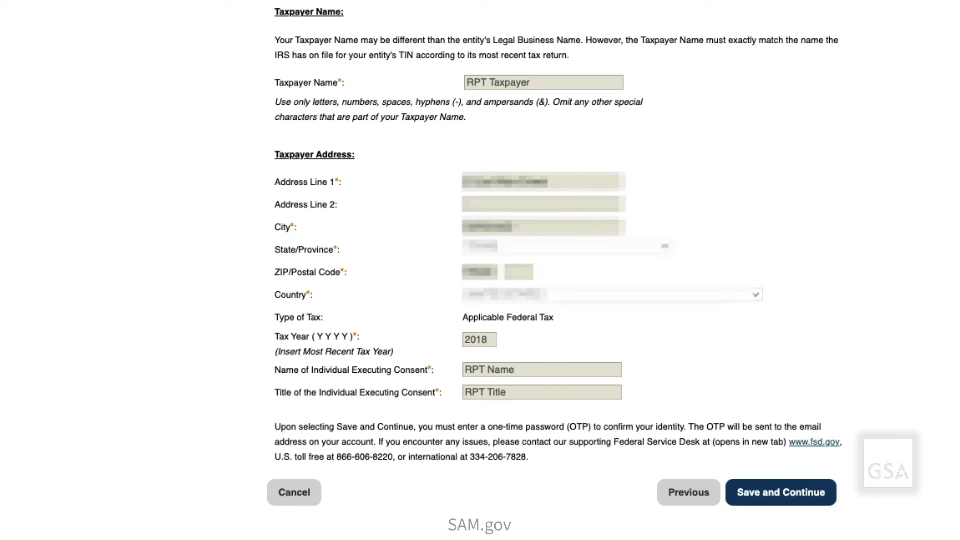
pyautogui.click(798, 493)
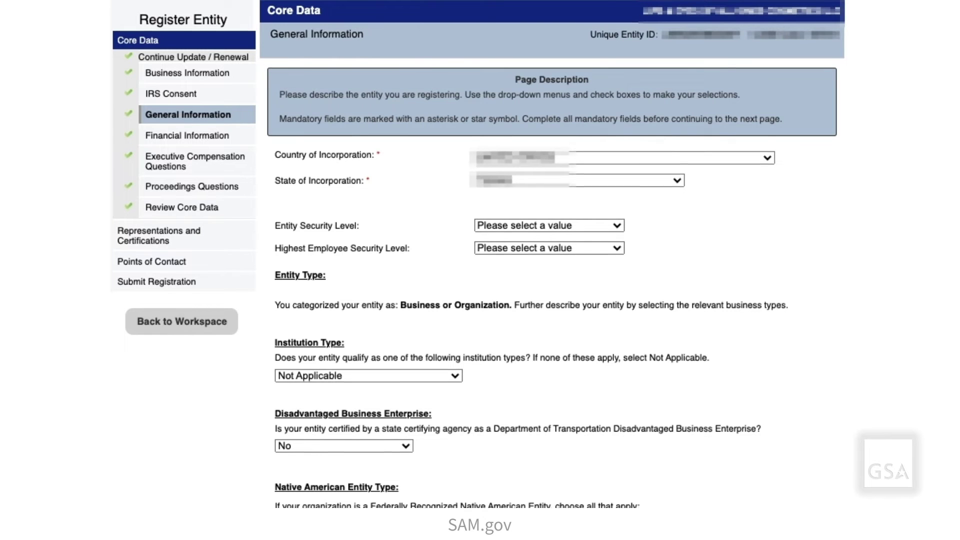
# Save General Information as Corporate Entity, Not Tax Exempt, For-Profit Organization.
pyautogui.scroll(-8, 550, 270)
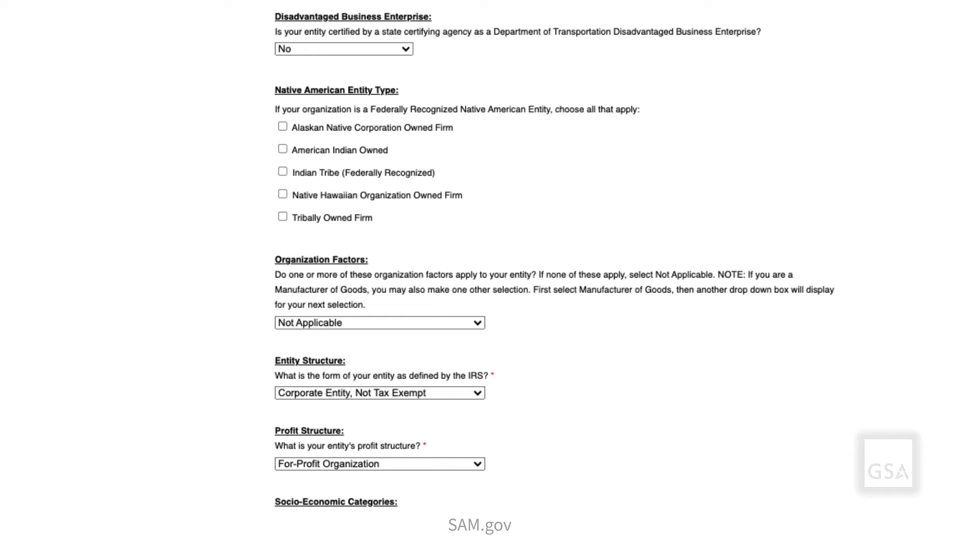
pyautogui.scroll(-4, 875, 479)
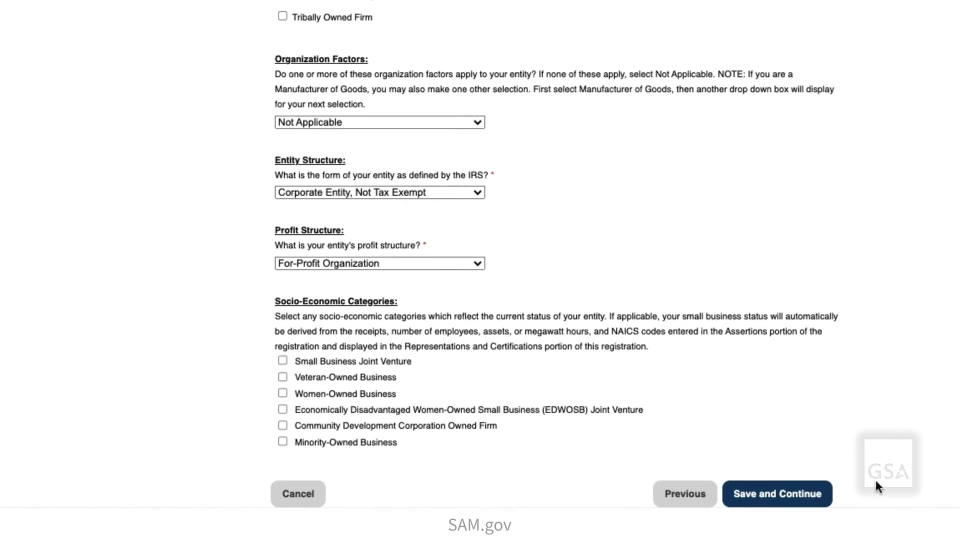
pyautogui.click(770, 498)
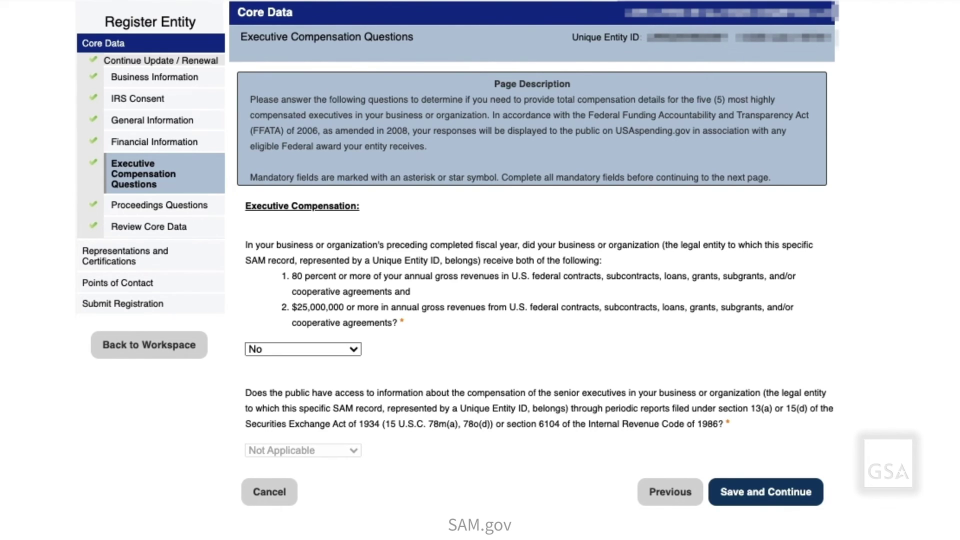
# Keep the first Executive Compensation answer as No and save the page.
pyautogui.click(783, 494)
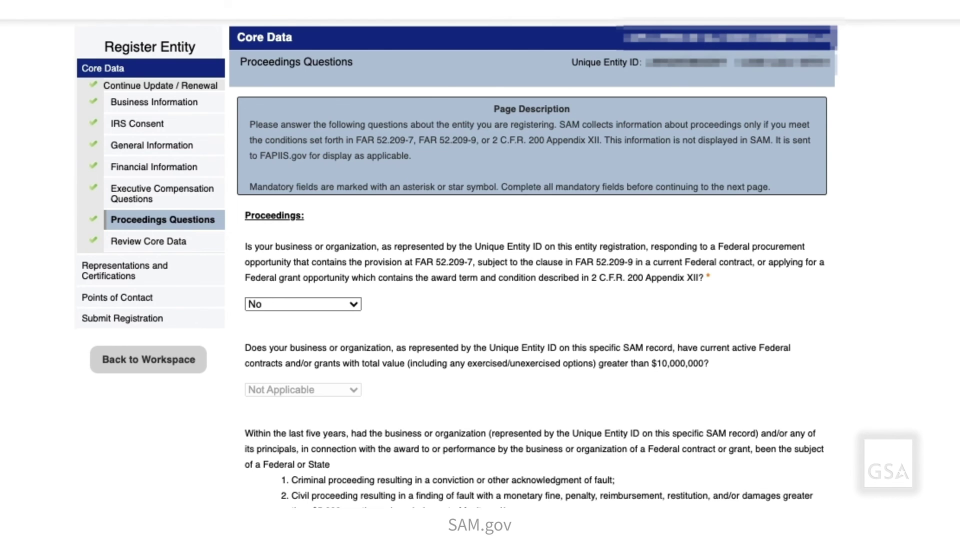
# Save the Proceedings Questions page with the answer left as No.
pyautogui.scroll(-3, 777, 485)
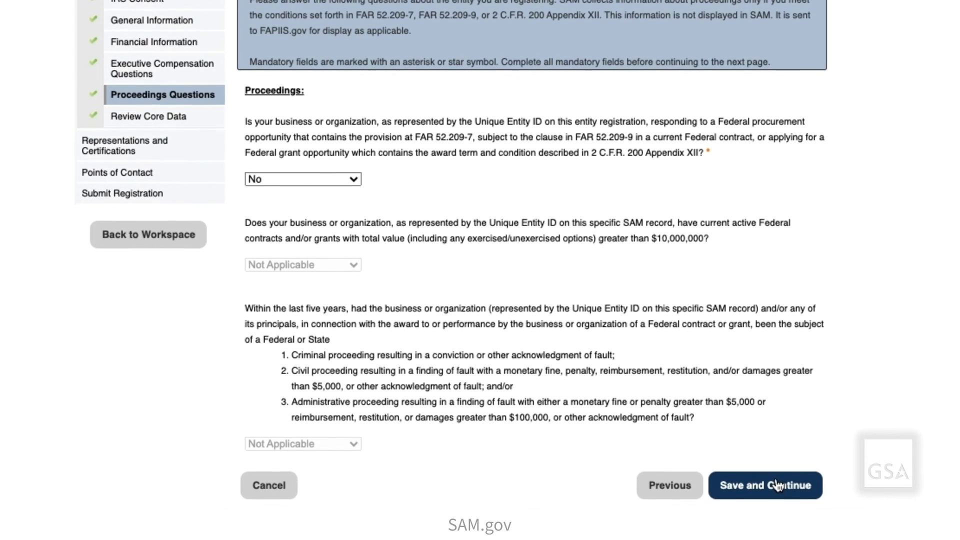
pyautogui.click(776, 483)
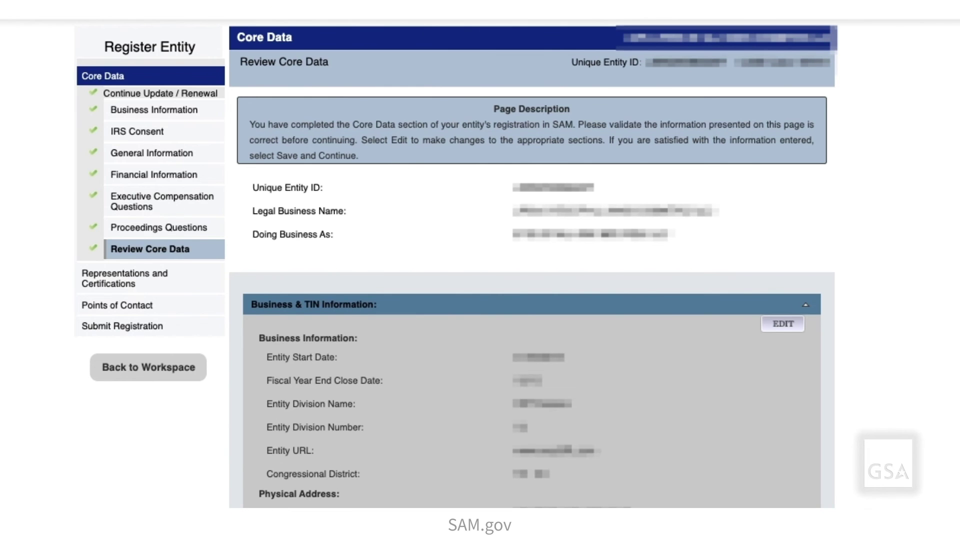
# Review the full Core Data summary and accept it to start Representations and Certifications.
pyautogui.scroll(-10, 532, 269)
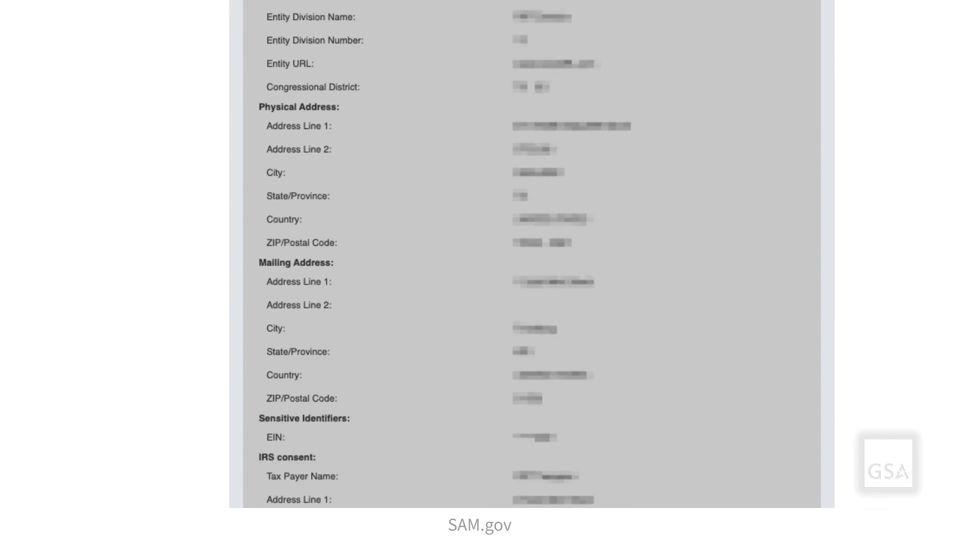
pyautogui.scroll(-20, 532, 270)
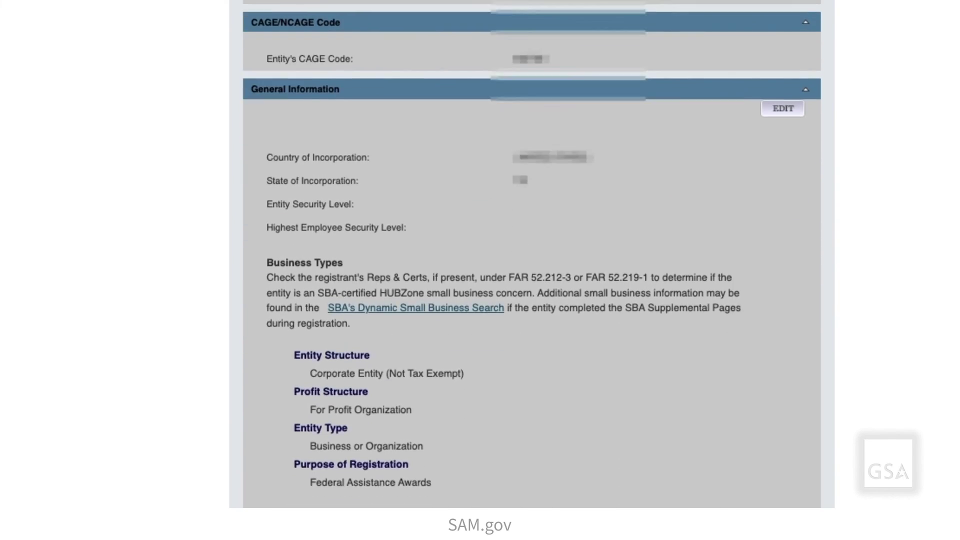
pyautogui.scroll(-20, 532, 270)
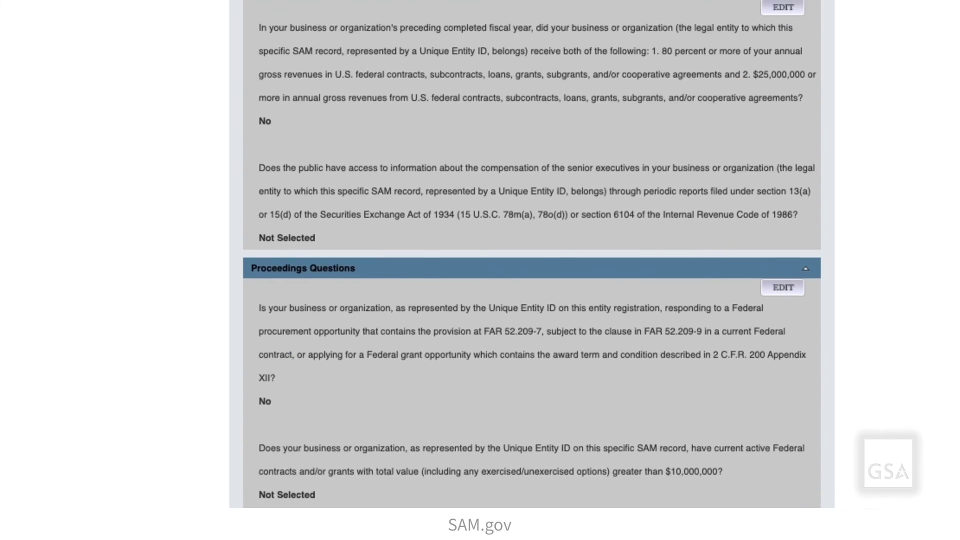
pyautogui.scroll(-2, 532, 270)
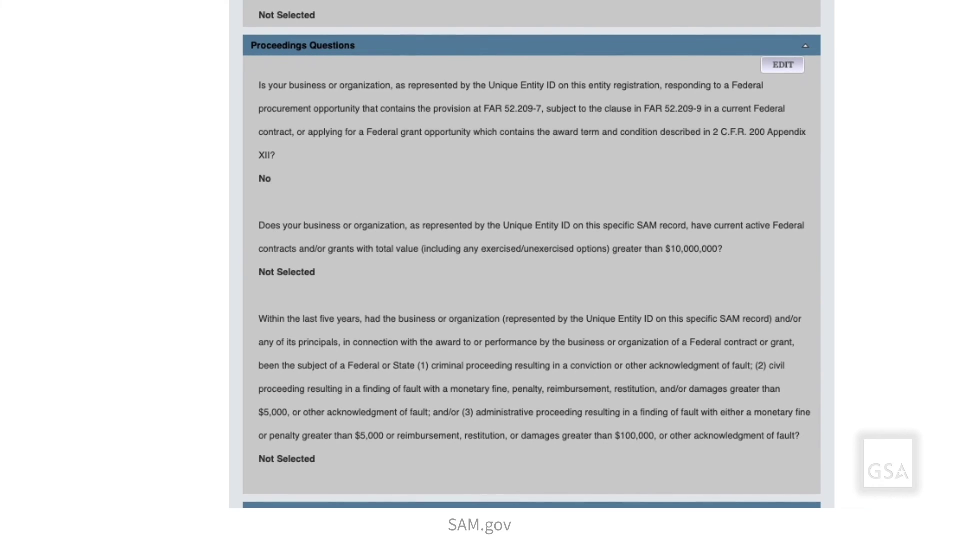
pyautogui.scroll(-3, 532, 270)
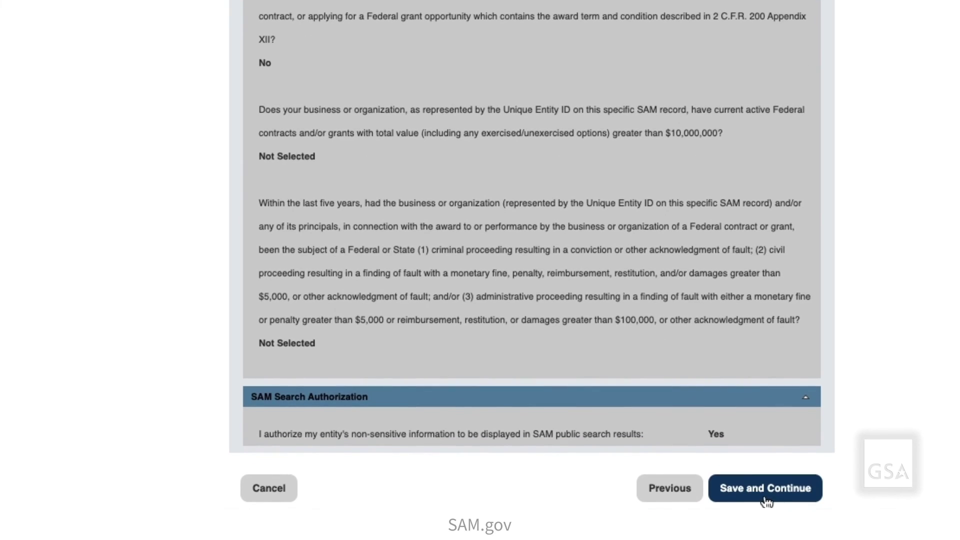
pyautogui.click(766, 499)
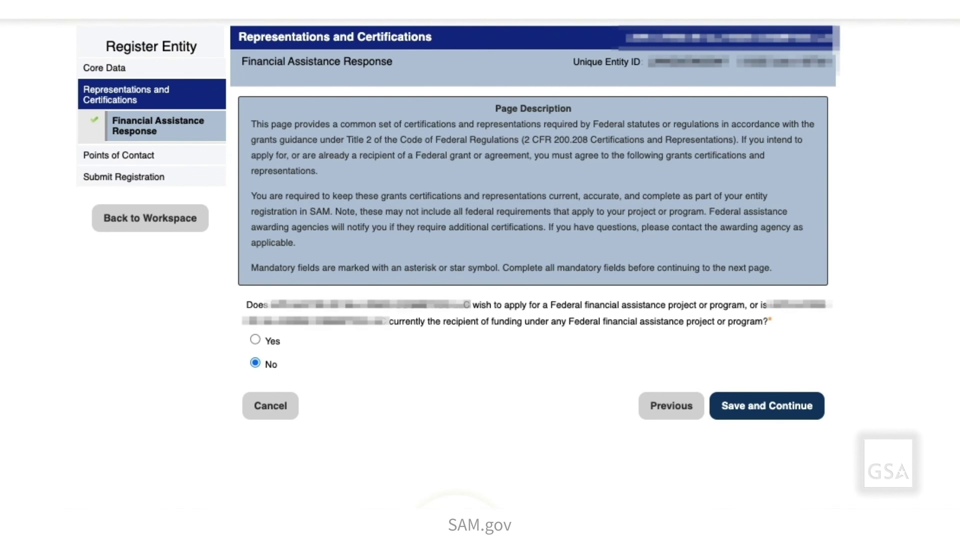